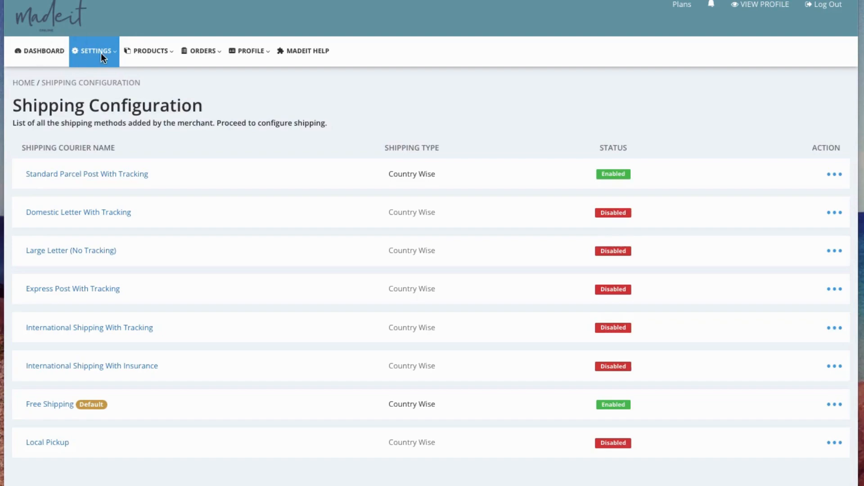
- Open the shipping configuration from the store settings and enable the Local Pickup shipping method
click(98, 56)
click(98, 55)
click(103, 53)
click(106, 111)
click(835, 445)
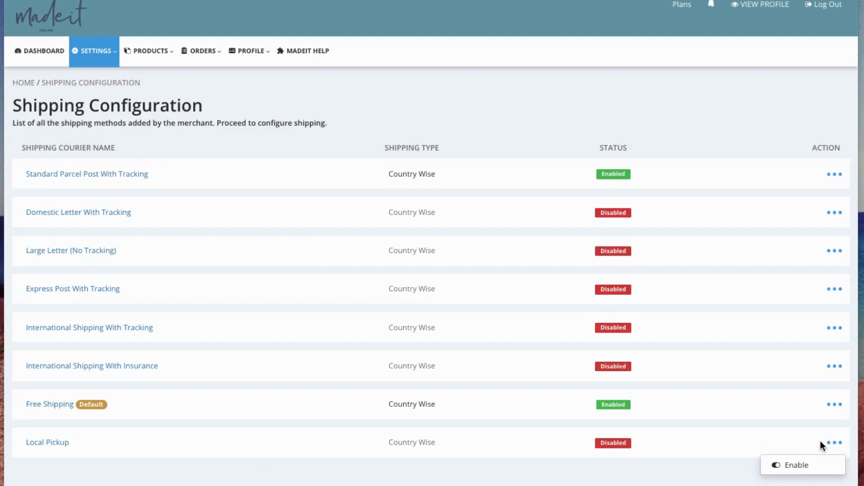
click(797, 468)
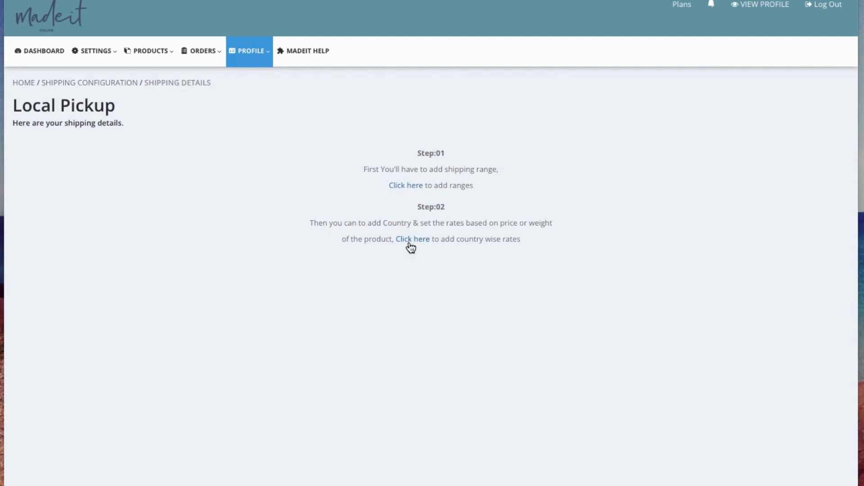
- Add and save a price-based shipping range for Local Pickup from $1 to $999
click(408, 190)
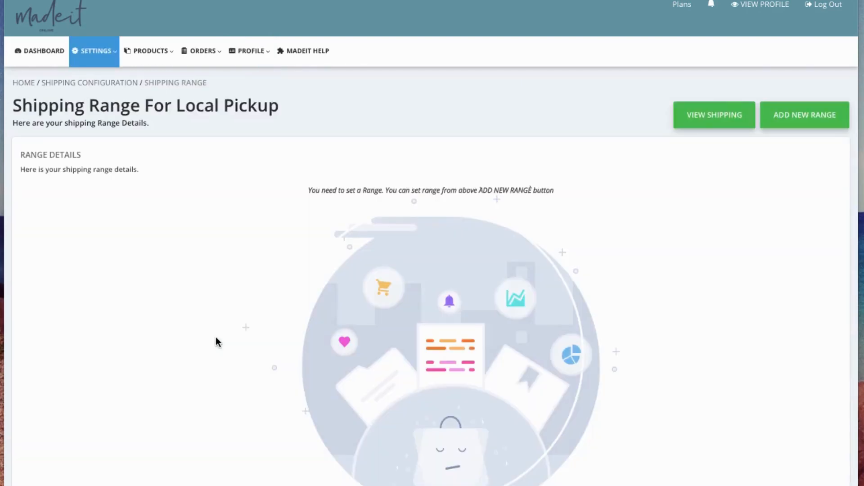
click(809, 124)
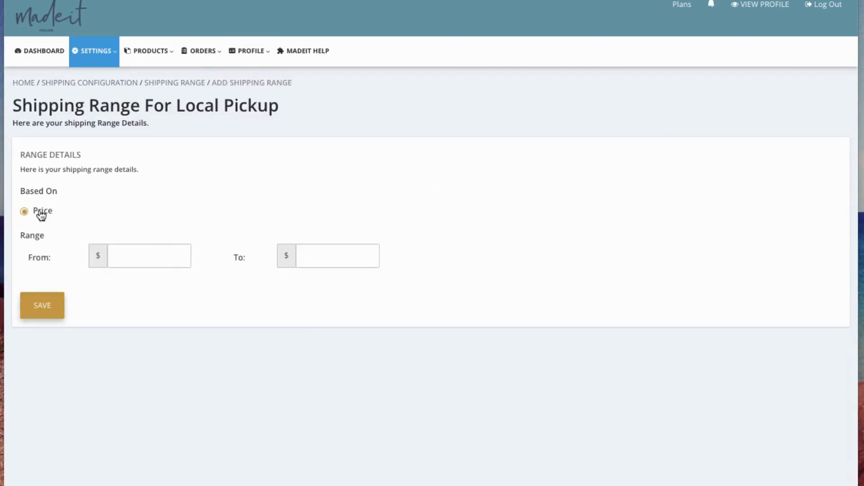
click(134, 254)
text(1)
key(Tab)
text(999)
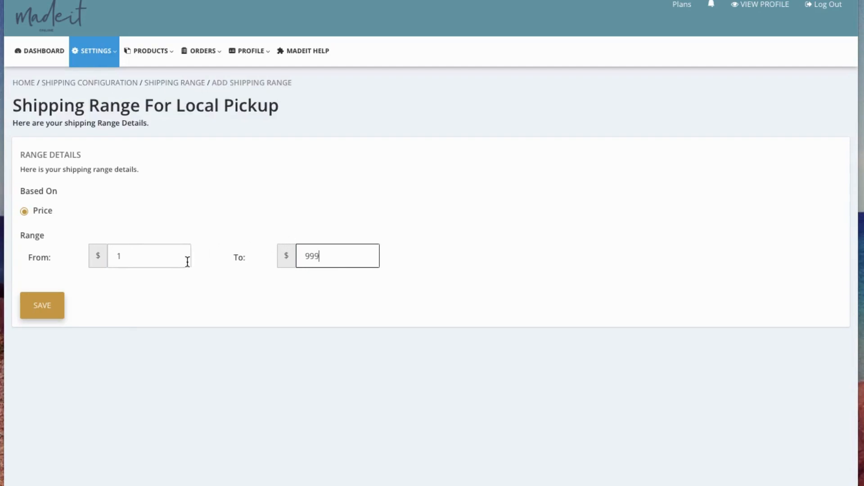
click(51, 307)
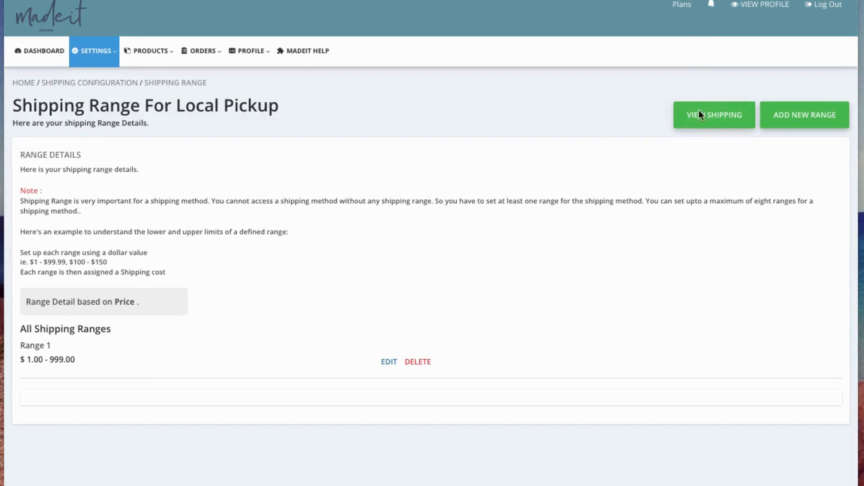
- Start adding country-wise rates for Local Pickup and select Australia as the country
click(727, 117)
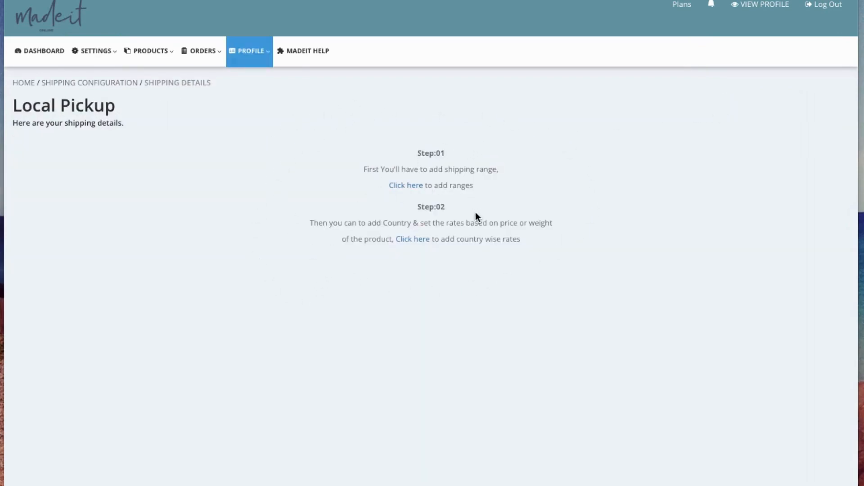
click(415, 246)
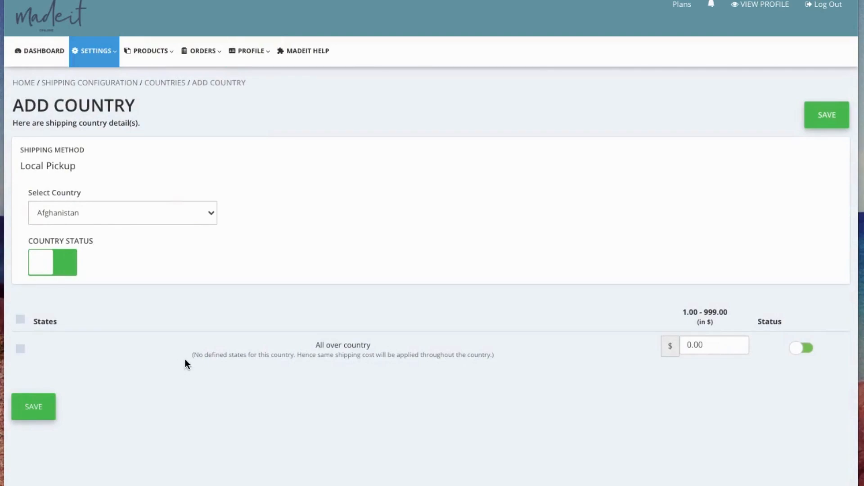
click(88, 210)
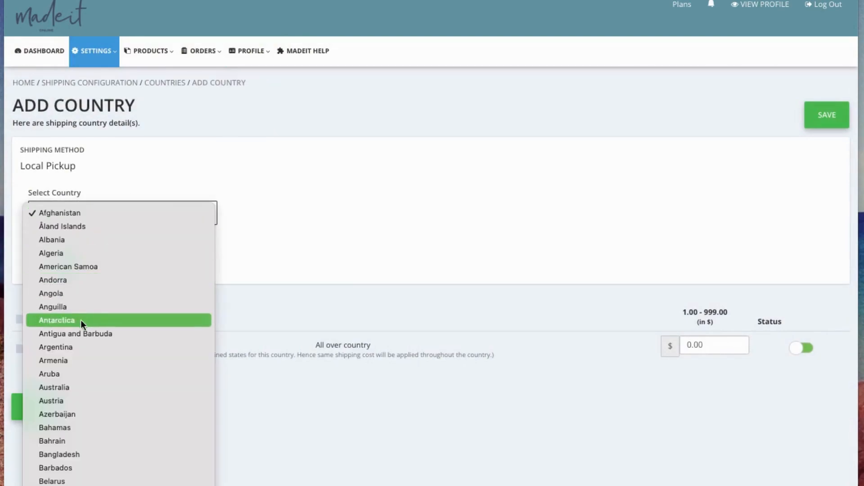
click(89, 388)
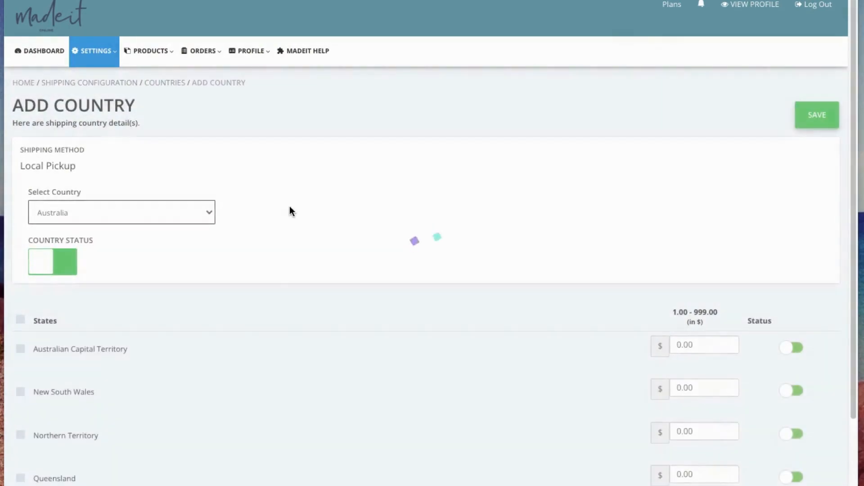
scroll(315, 209, down, 2)
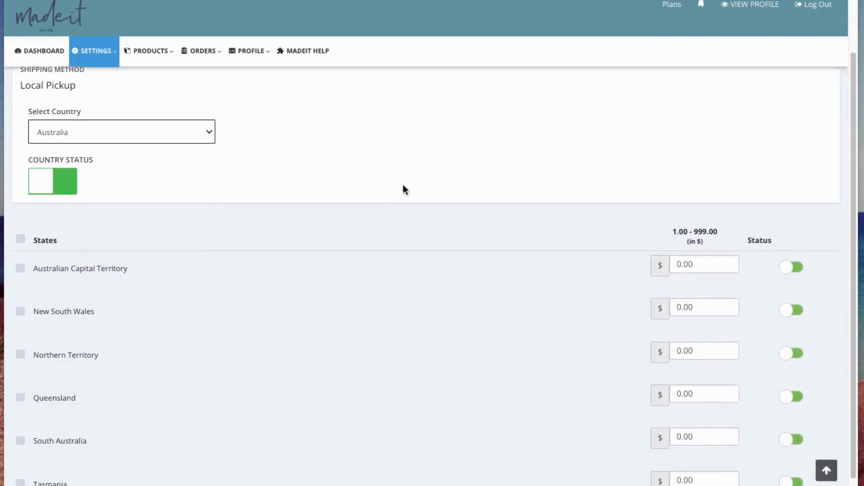
scroll(297, 212, down, 2)
scroll(224, 294, up, 4)
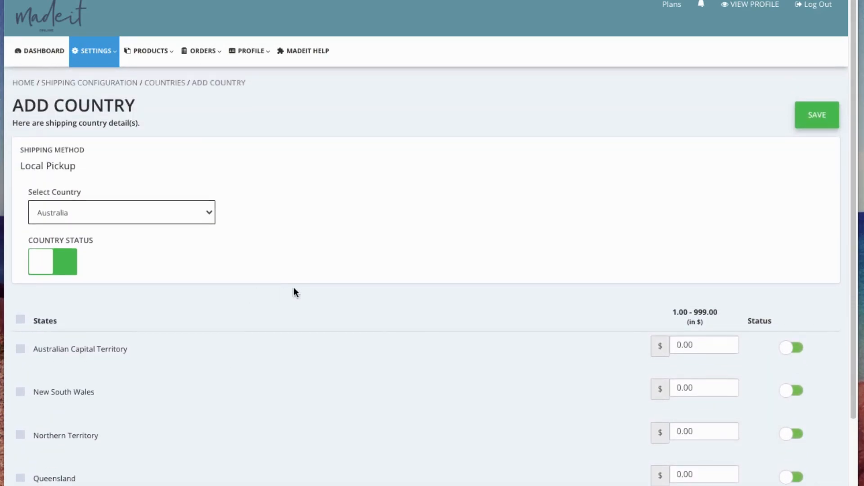
- Disable every Australian state and territory except New South Wales for Local Pickup and save the country
scroll(309, 292, down, 5)
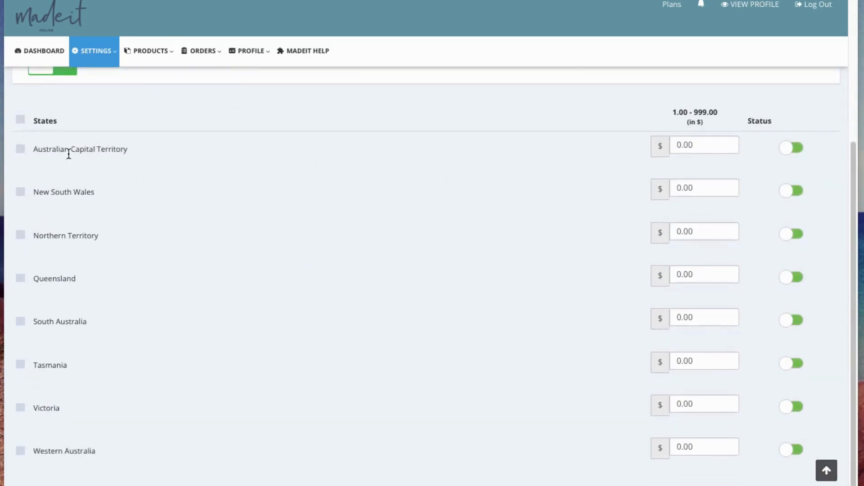
click(796, 148)
click(796, 277)
click(795, 320)
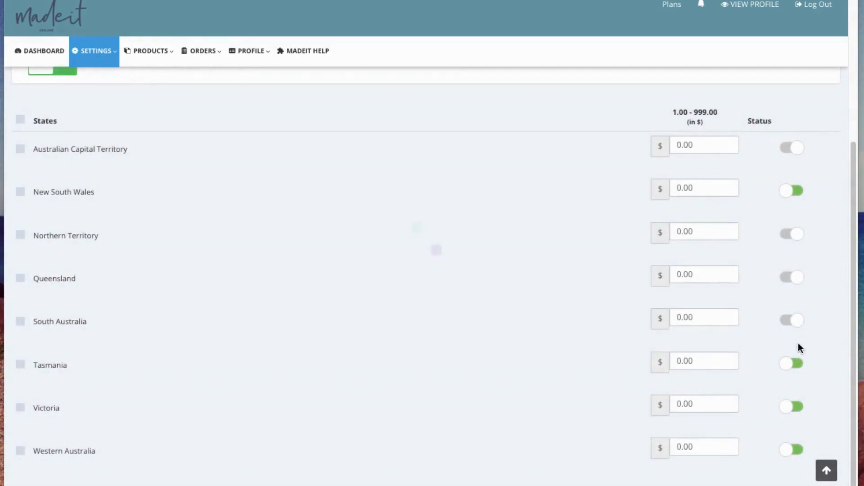
click(795, 411)
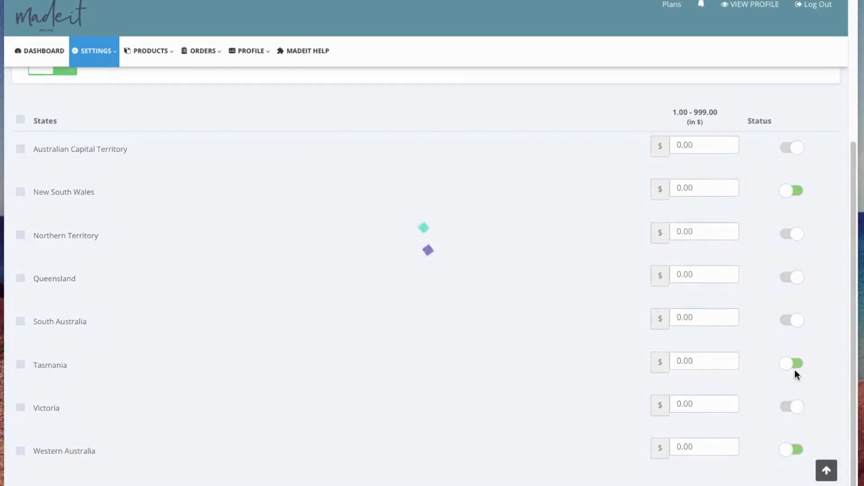
click(799, 450)
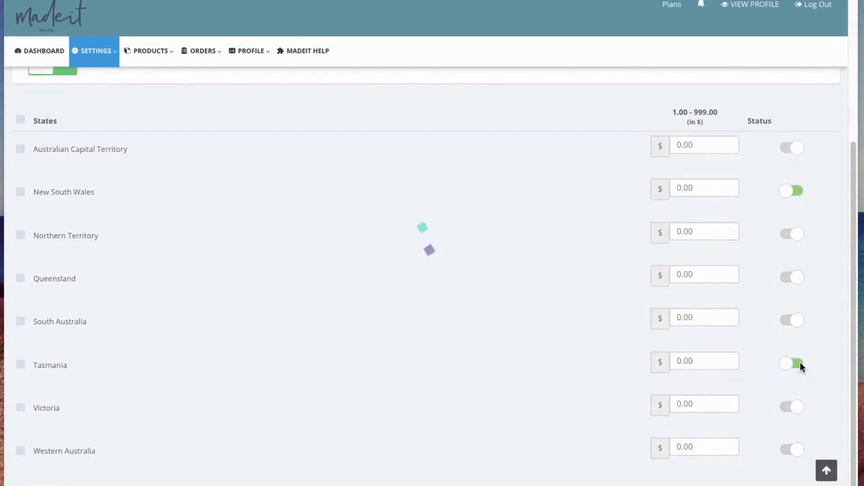
click(799, 362)
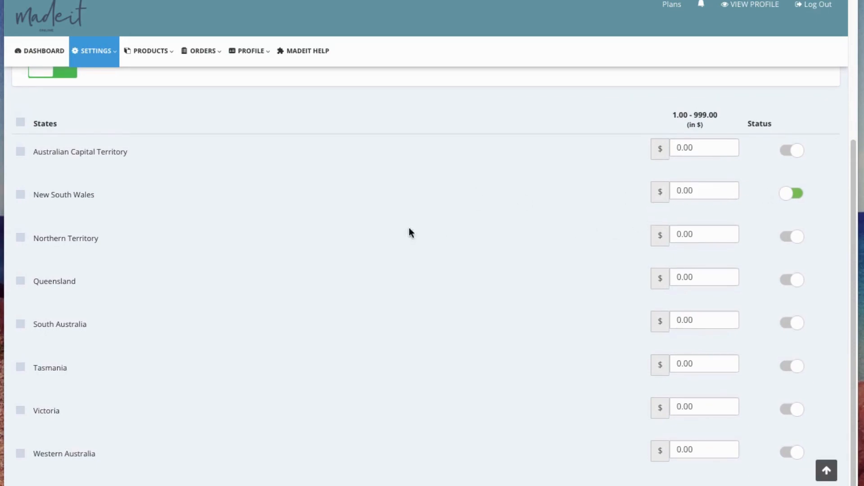
scroll(195, 204, up, 2)
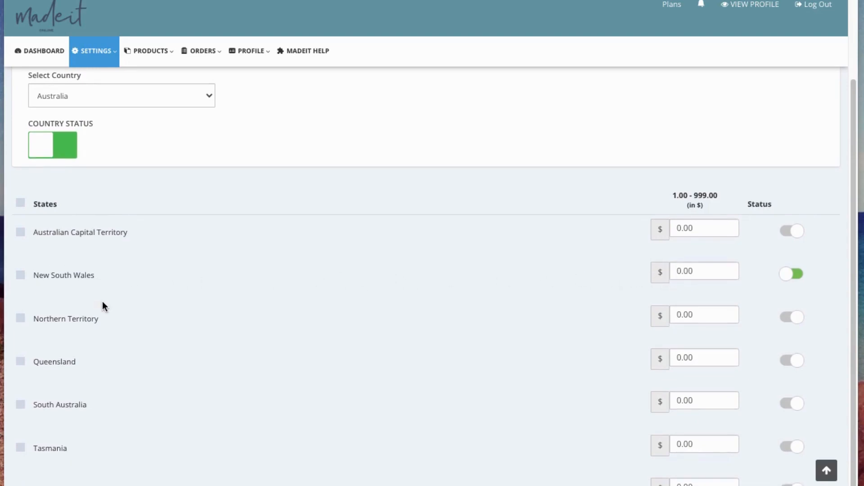
scroll(102, 302, down, 2)
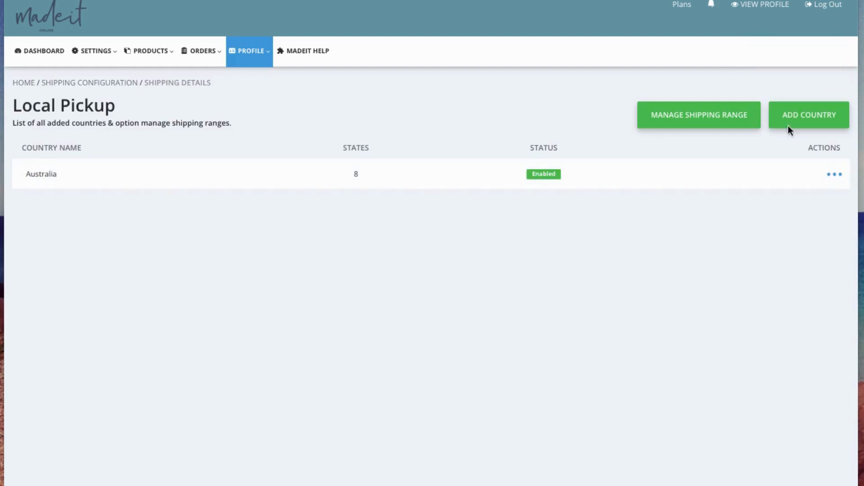
- Open the available actions for Australia in the Local Pickup country list
click(834, 175)
click(800, 199)
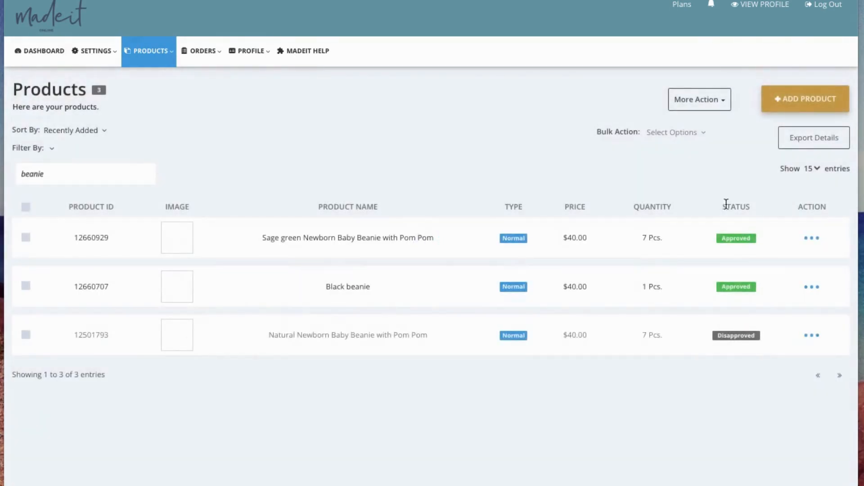
- Open the Sage green Newborn Baby Beanie with Pom Pom product for editing and go to its shipping details
click(812, 239)
click(225, 269)
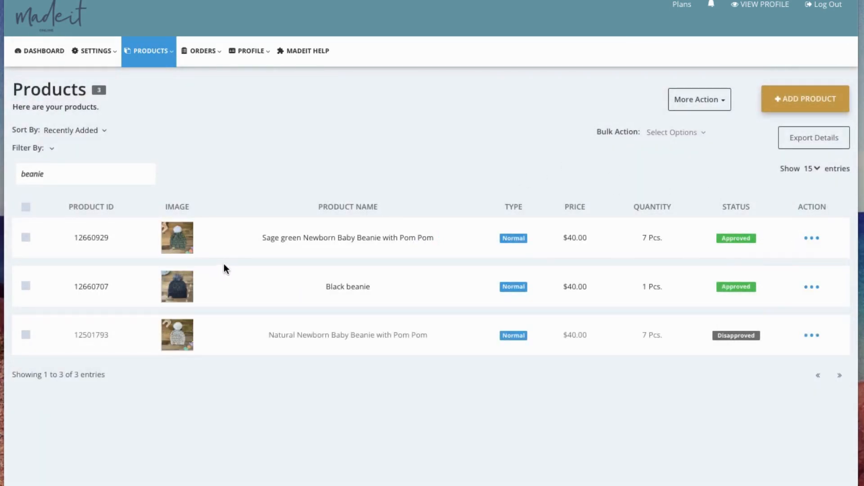
click(266, 228)
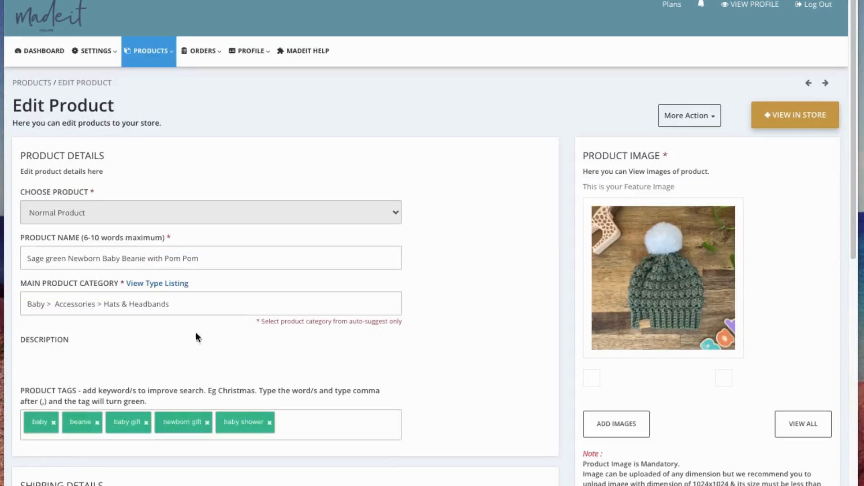
scroll(455, 298, down, 6)
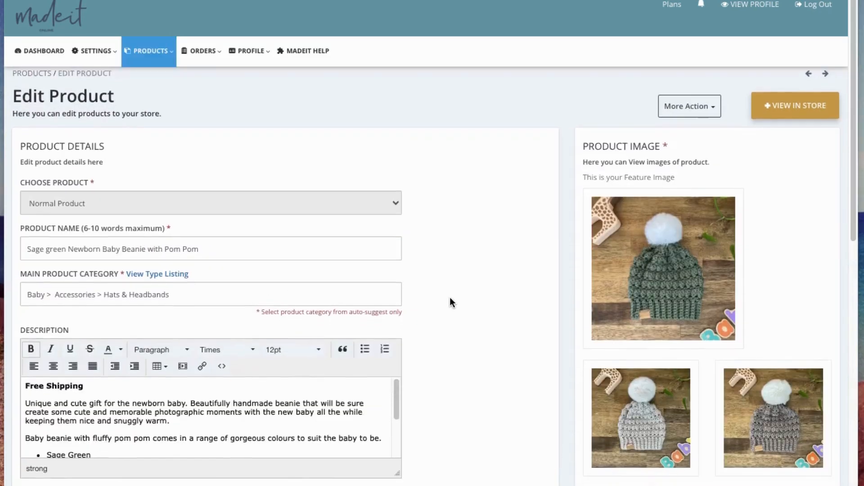
scroll(448, 292, down, 1)
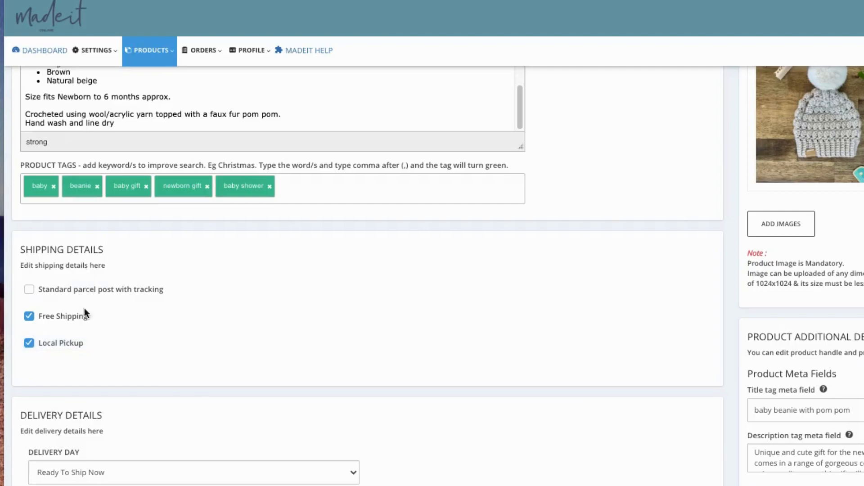
- Enter the seller's pickup suburb, state and postcode in the product's pickup location field under the listing refinements
scroll(251, 356, down, 2)
scroll(250, 355, down, 8)
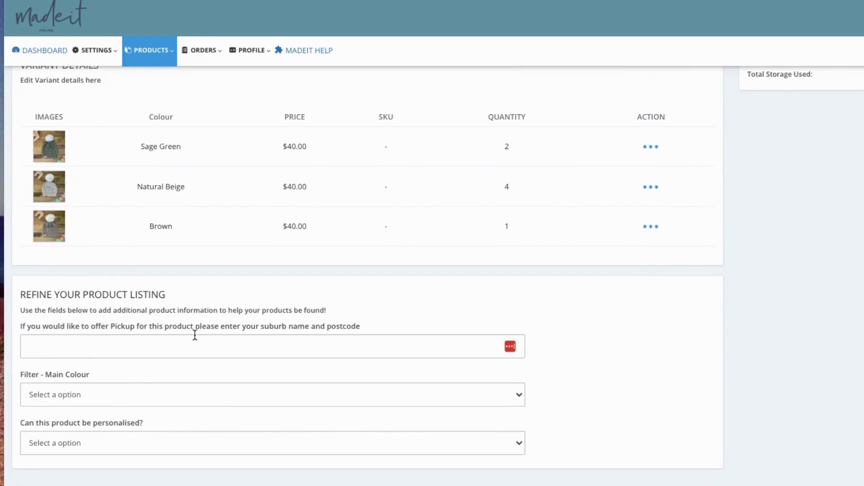
click(94, 357)
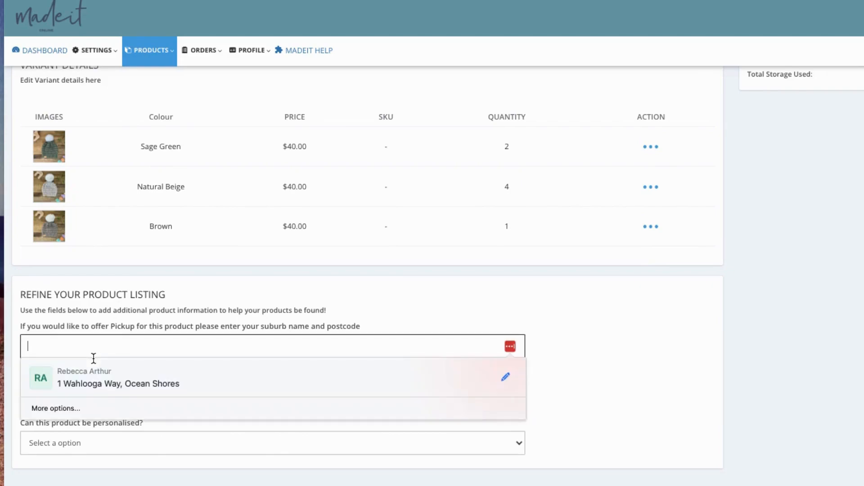
text(coean)
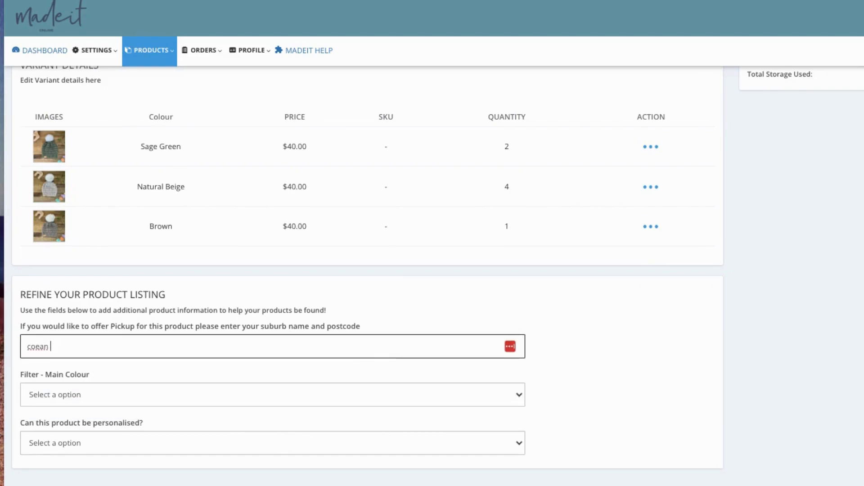
key(BackSpace)
key(BackSpace)
text(OCean Shores)
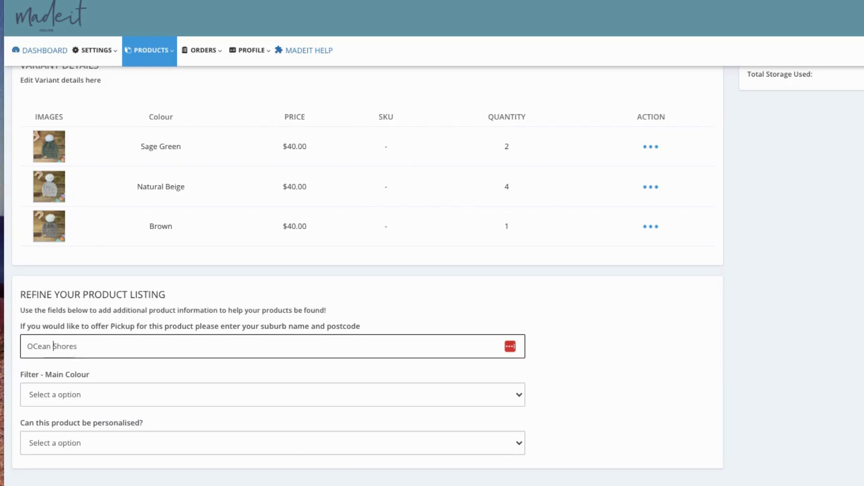
click(37, 346)
key(BackSpace)
text(c)
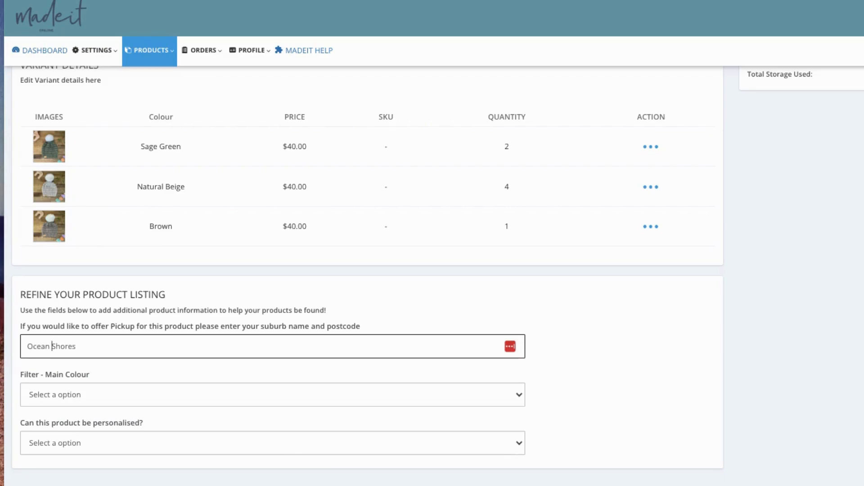
text( NSW)
key(BackSpace)
key(BackSpace)
text(SW )
text(483)
key(Left)
key(Left)
key(Left)
text(2)
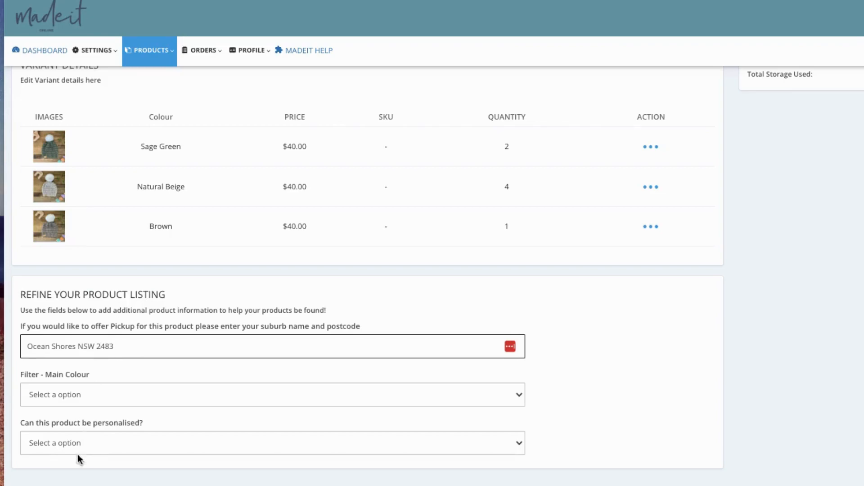